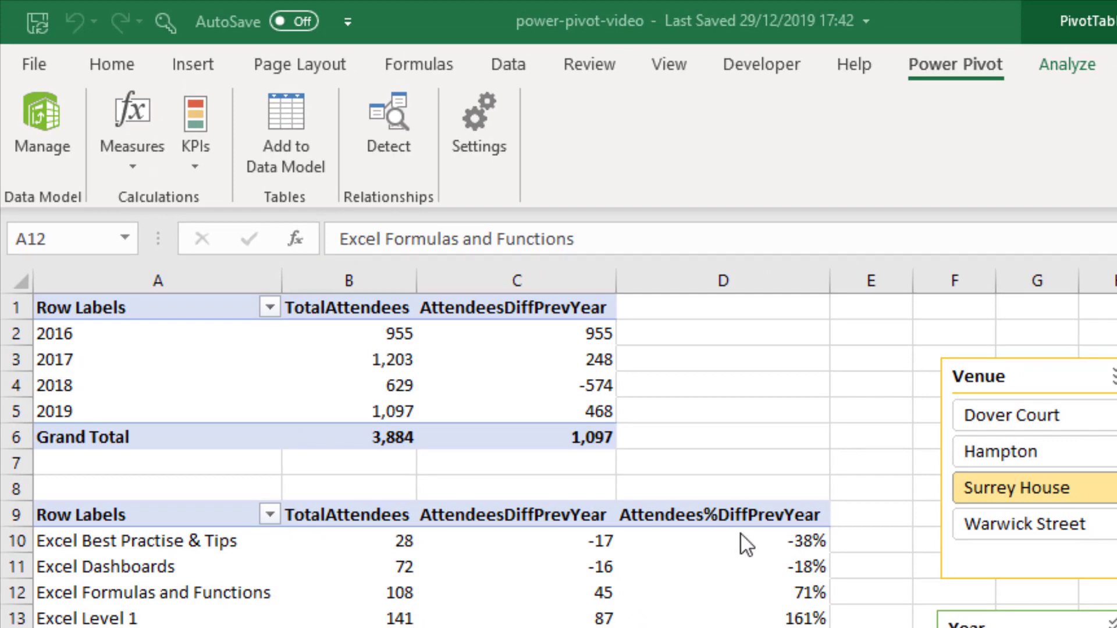
Step: Open the Manage Measures list and select the AttendeesDiffPrevYear measure
click(149, 162)
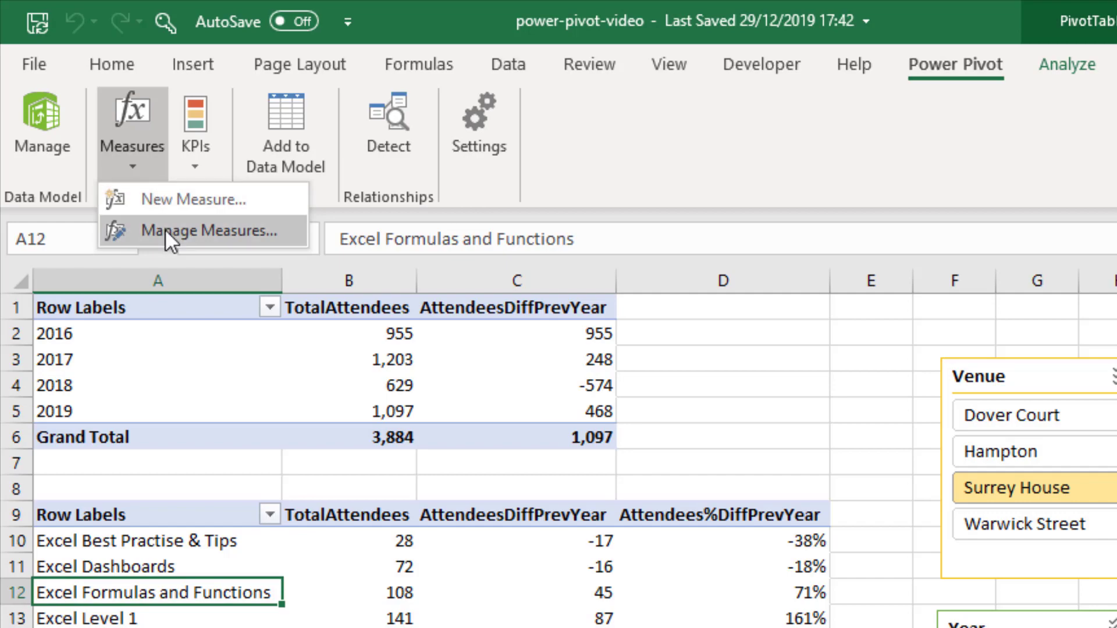
click(166, 229)
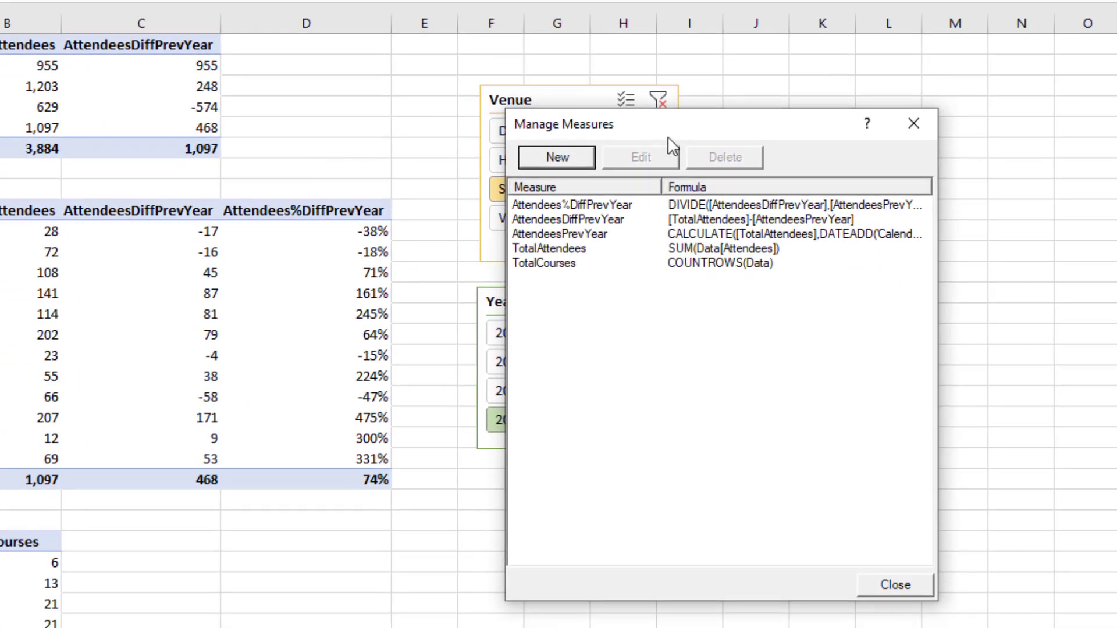
drag(668, 138, 440, 124)
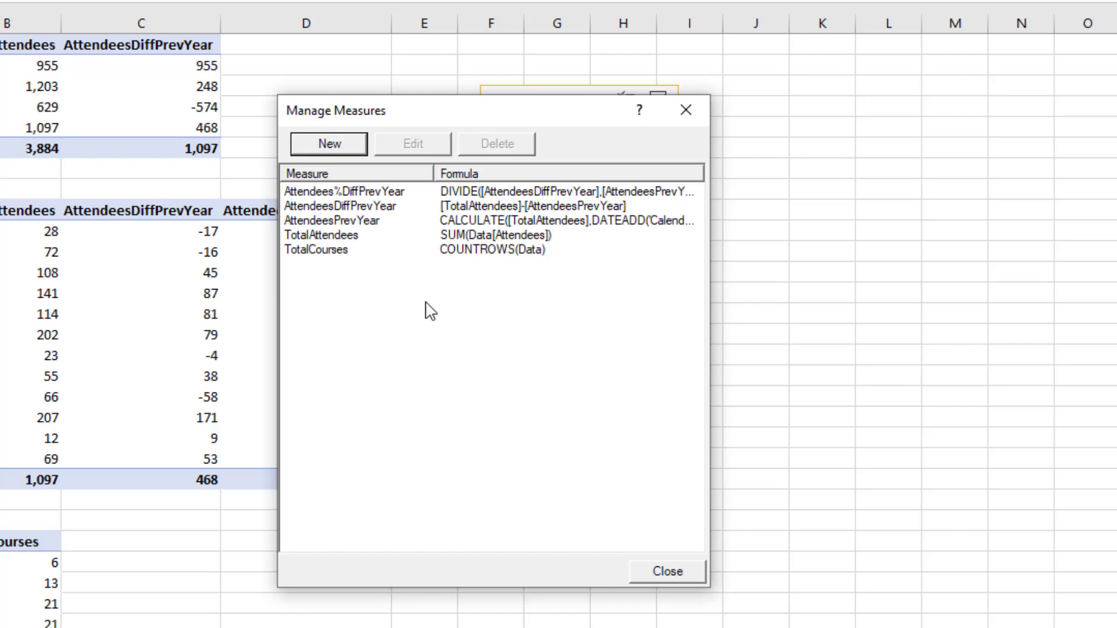
click(388, 208)
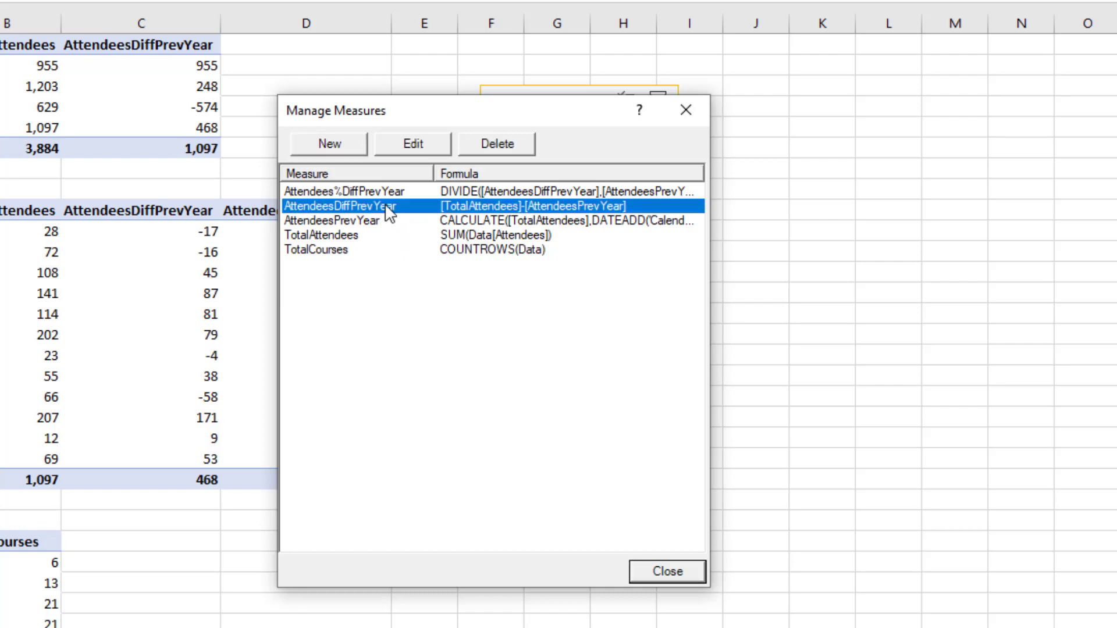
Step: Open AttendeesDiffPrevYear for editing with the cursor right after the equals sign
click(425, 145)
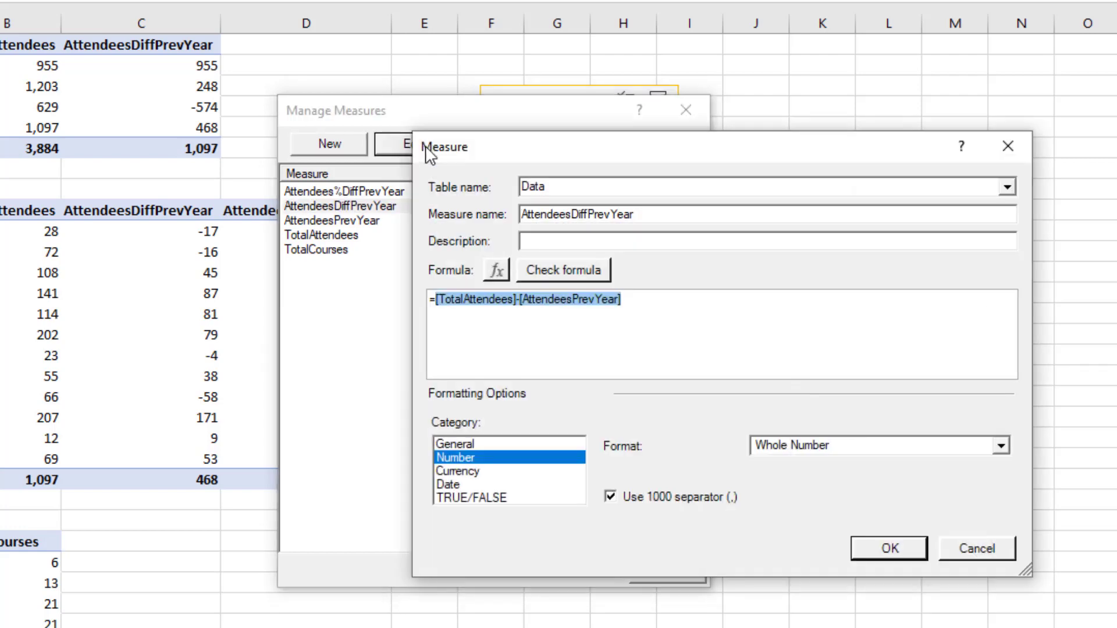
click(438, 304)
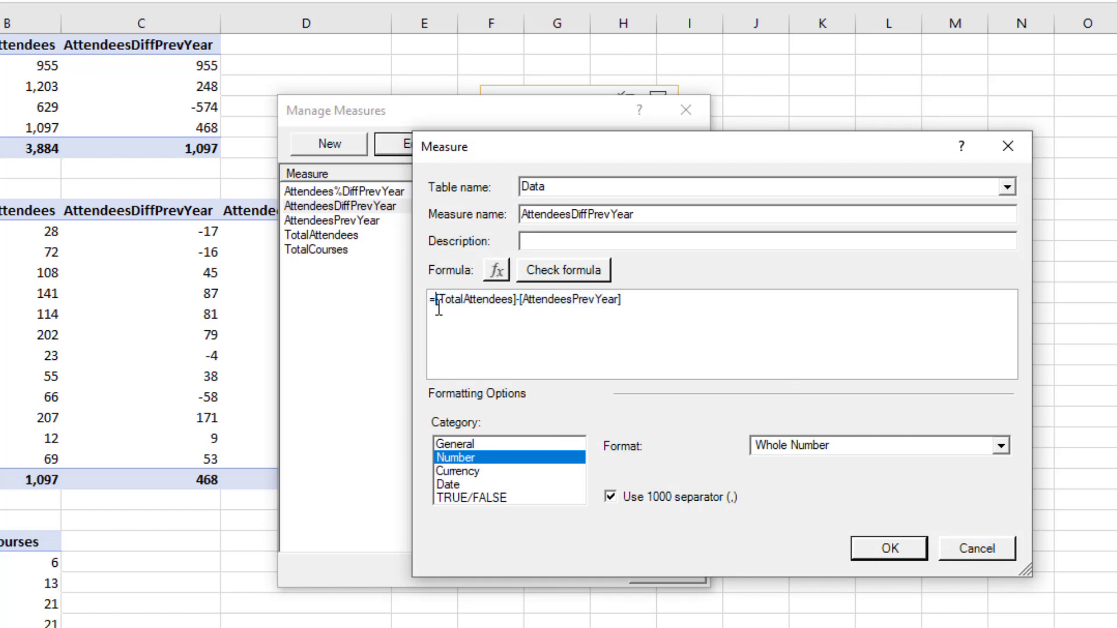
scroll(559, 355, up, 1)
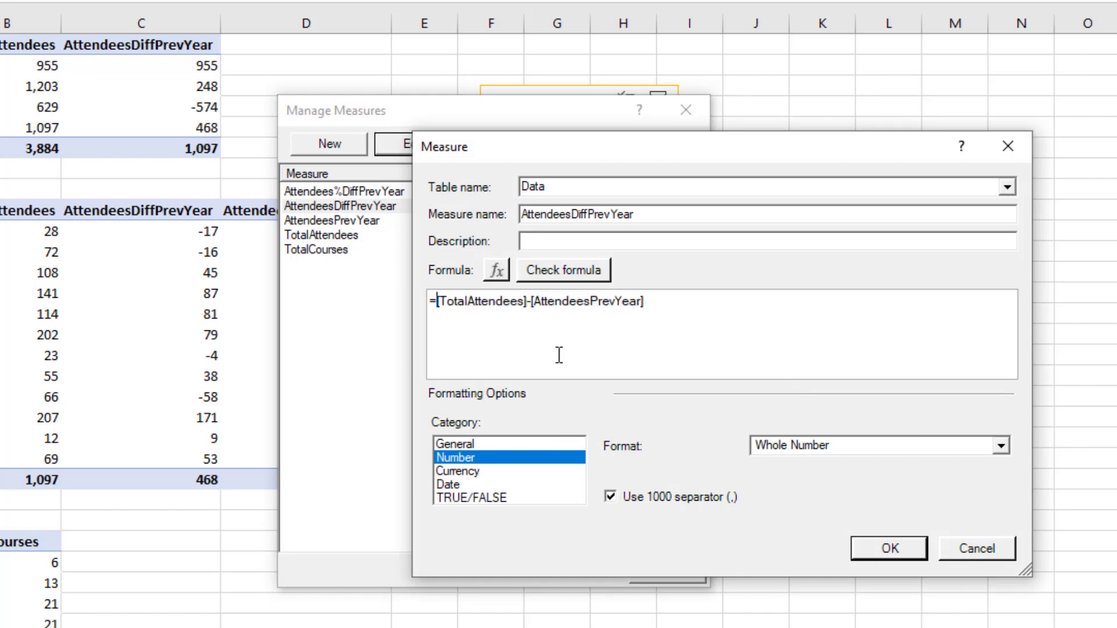
scroll(559, 355, up, 2)
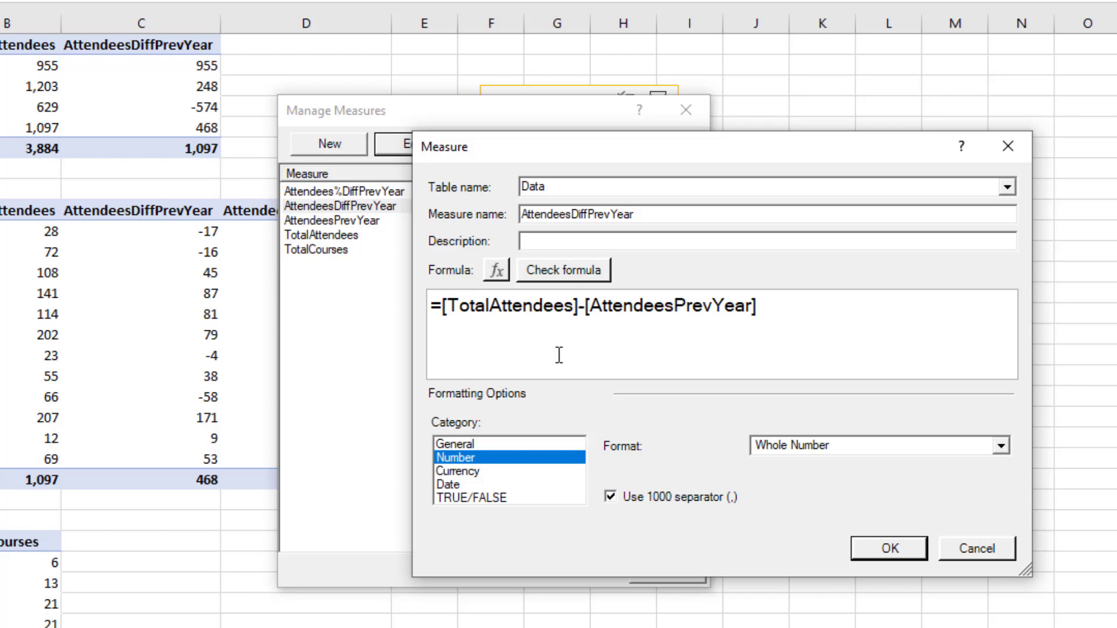
Step: Begin the formula with if(HASONEFILTER( and pick 'Calendar'[Year] from the suggestions
text(if)
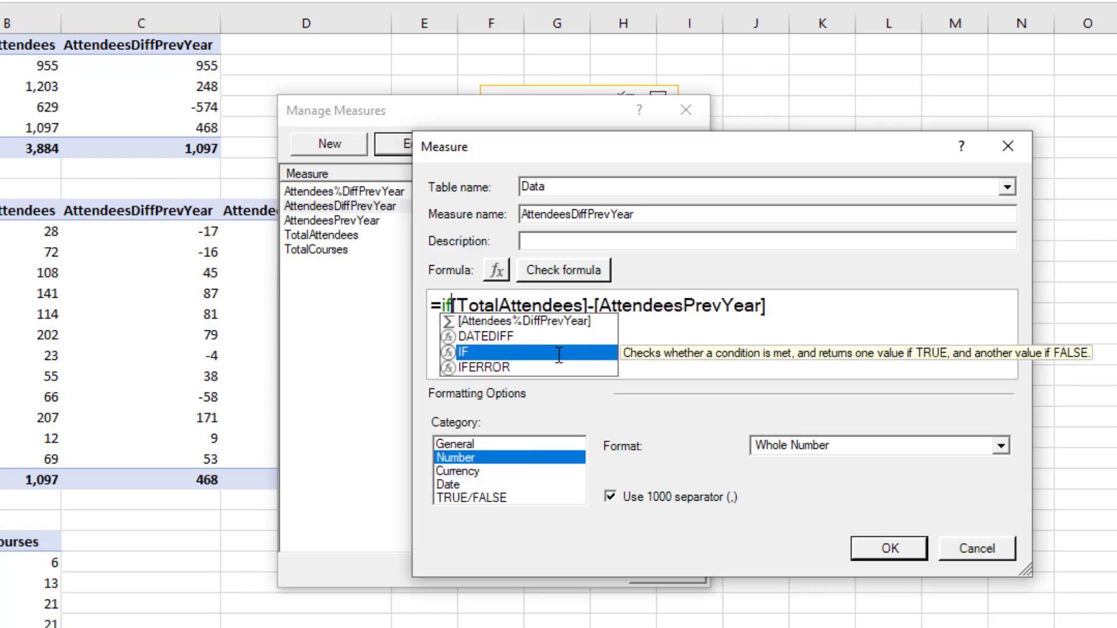
text(()
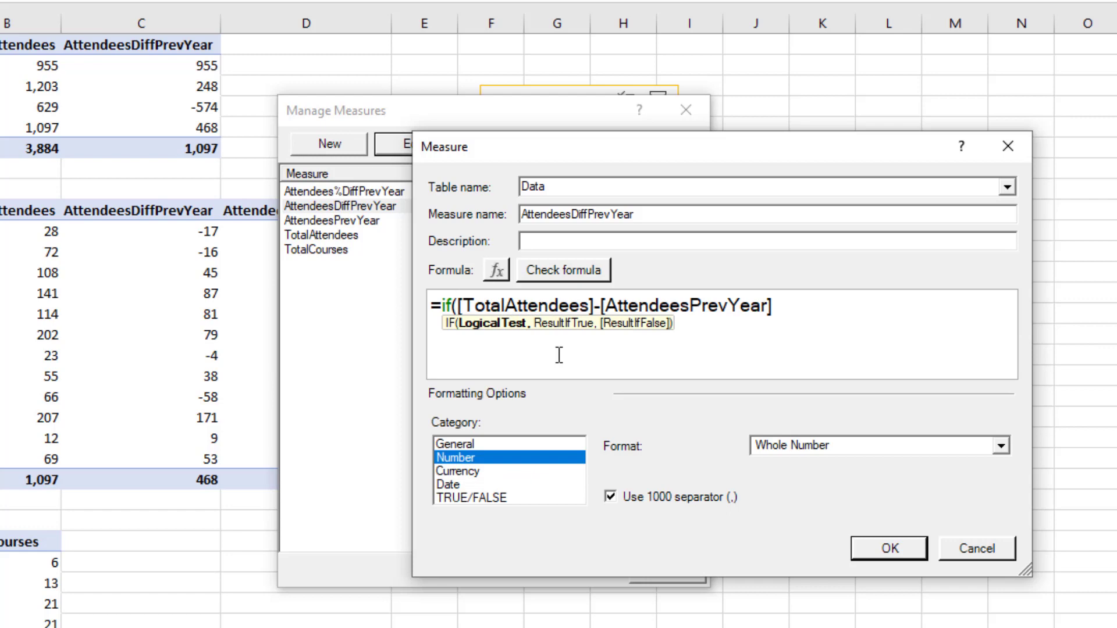
text(hason)
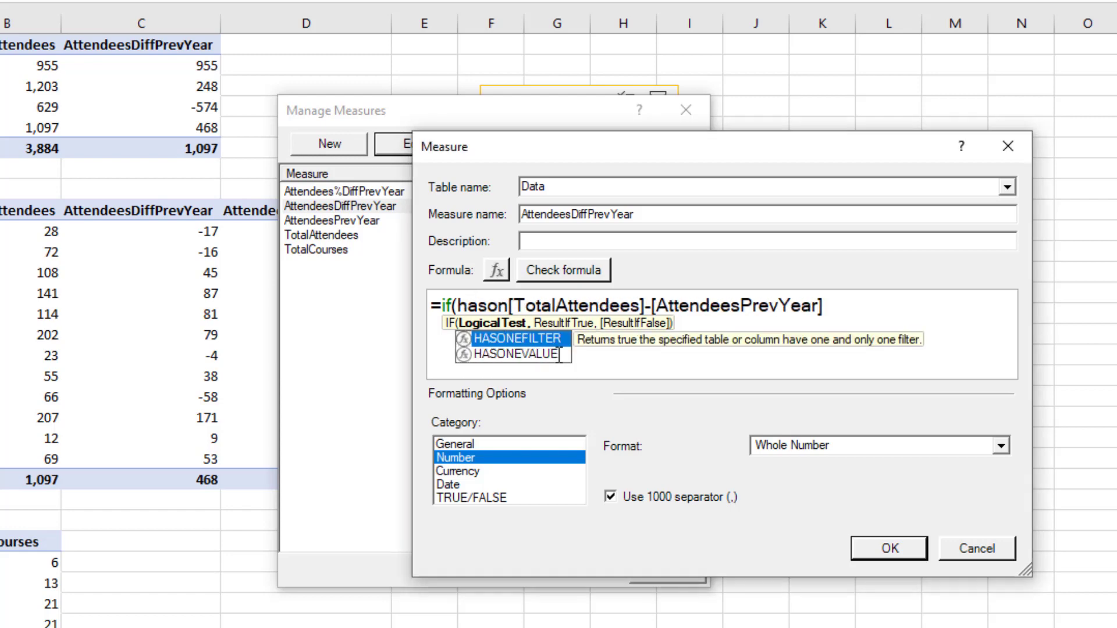
key(Tab)
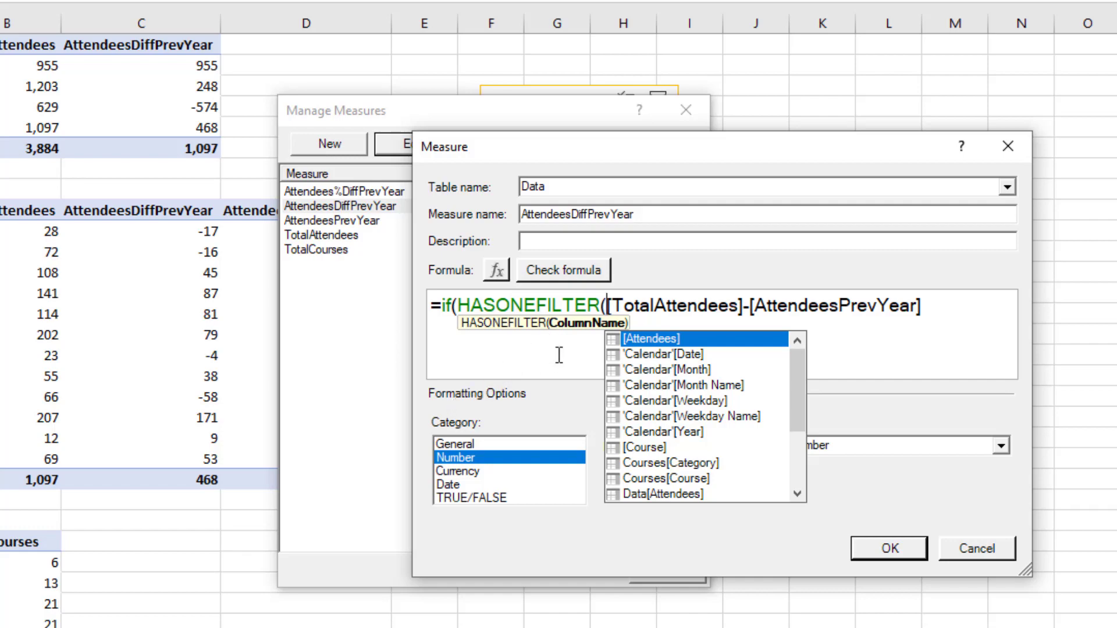
text(cal)
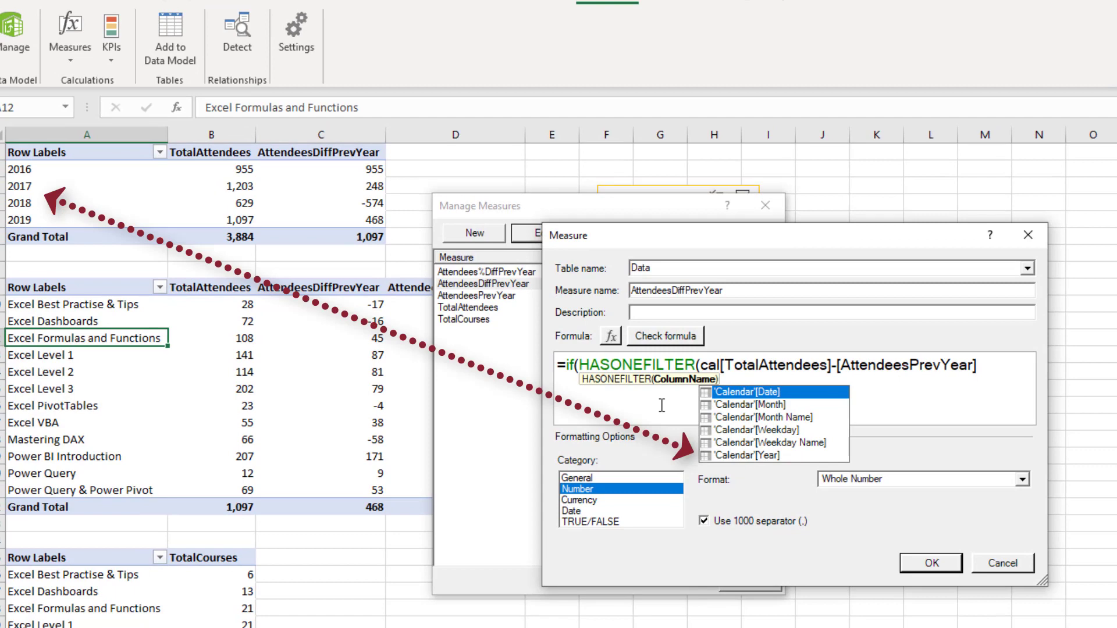
key(Down)
key(Down)
key(Down)
key(Down)
key(Down)
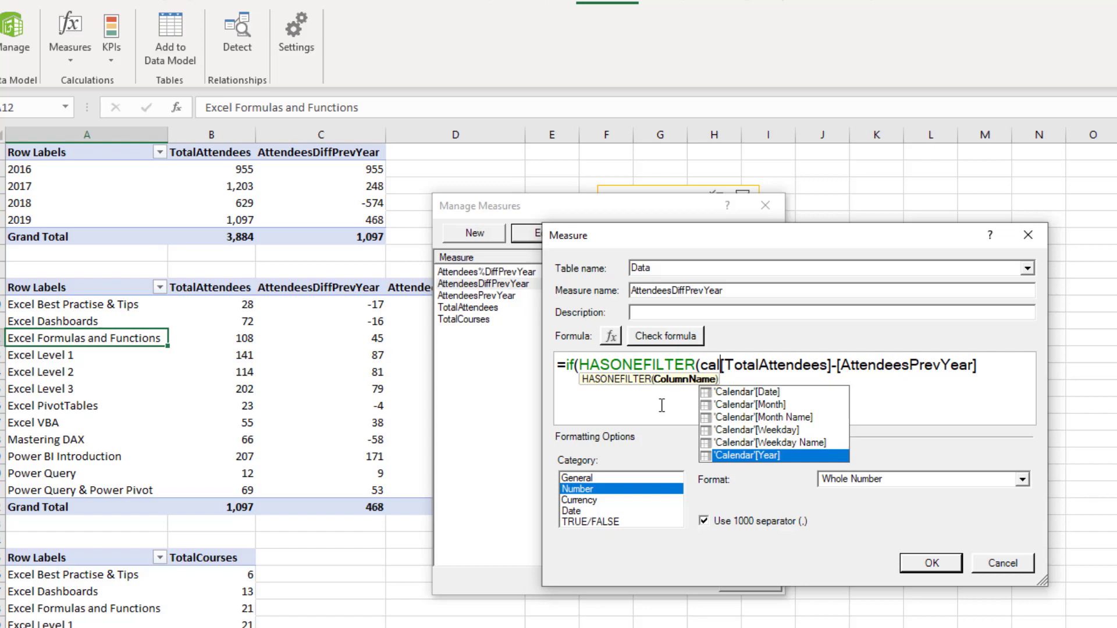
Step: Complete =if(HASONEFILTER('Calendar'[Year]),[TotalAttendees]-[AttendeesPrevYear],"") and check the formula for errors
key(Tab)
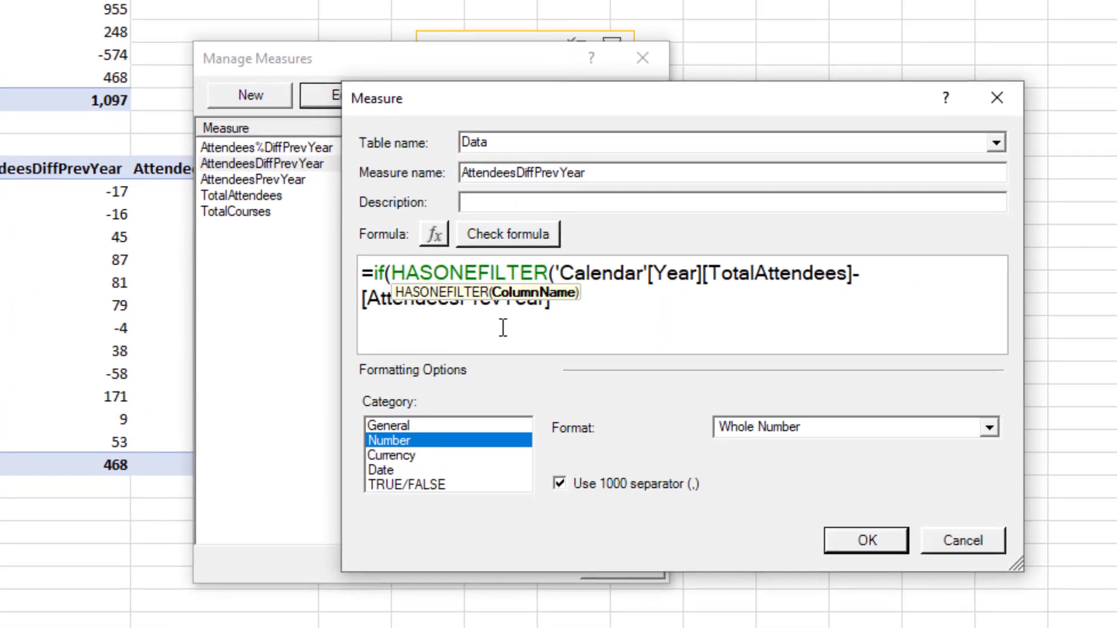
text())
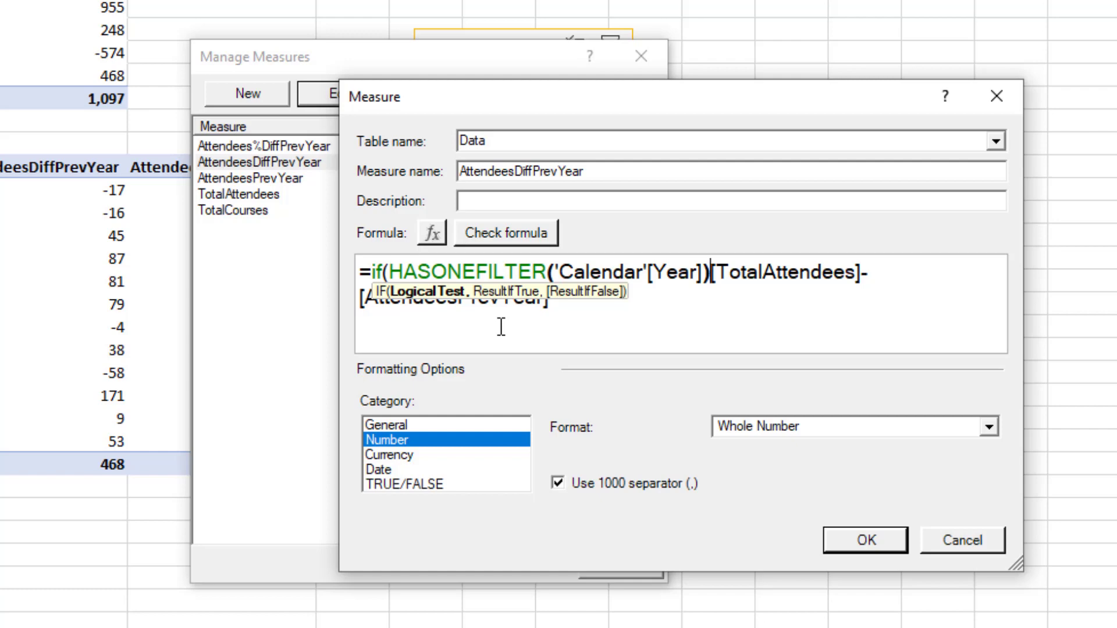
text(,)
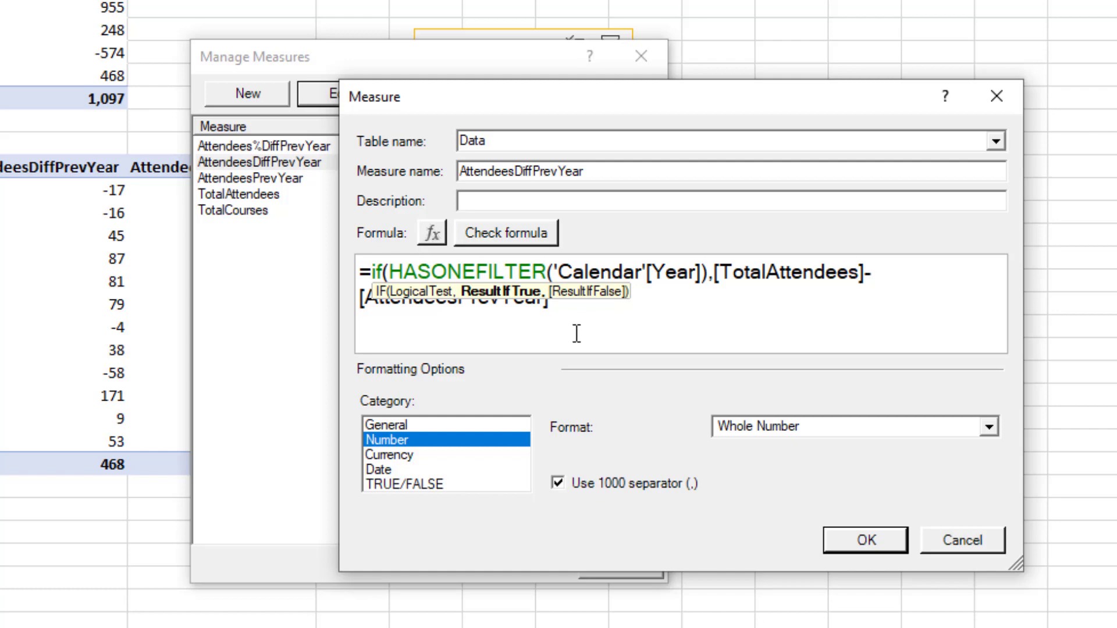
click(638, 298)
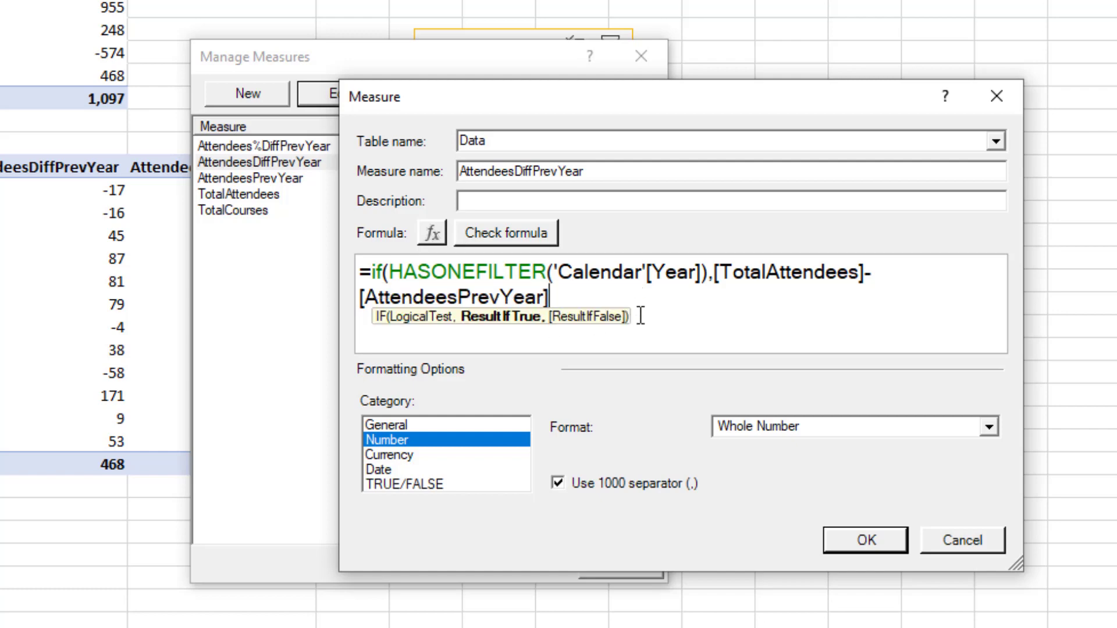
text(,)
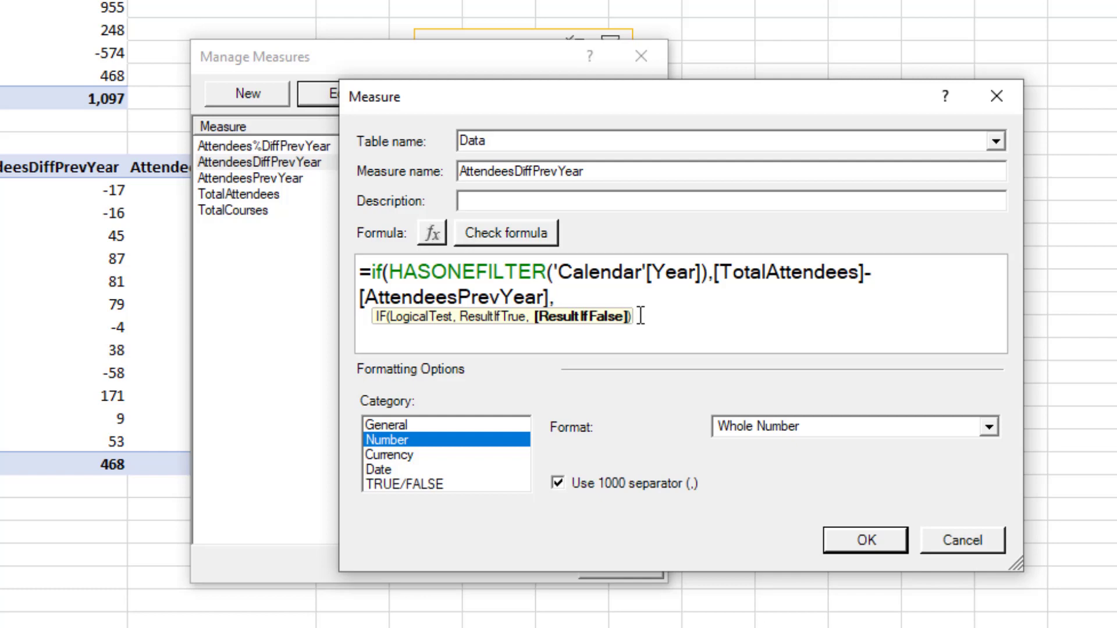
text("")
text())
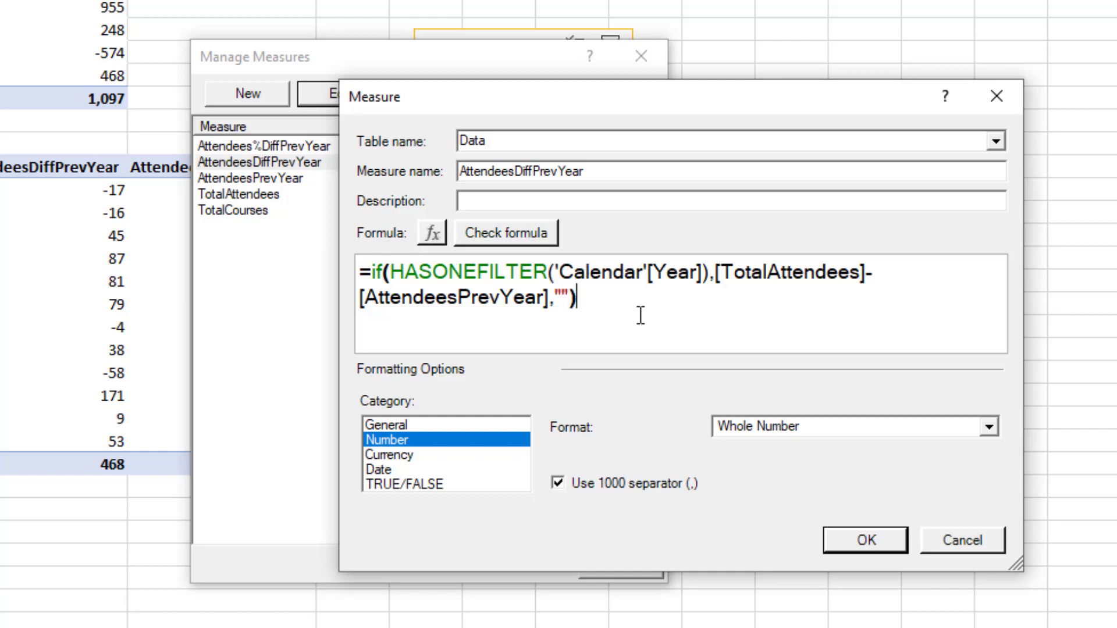
click(534, 235)
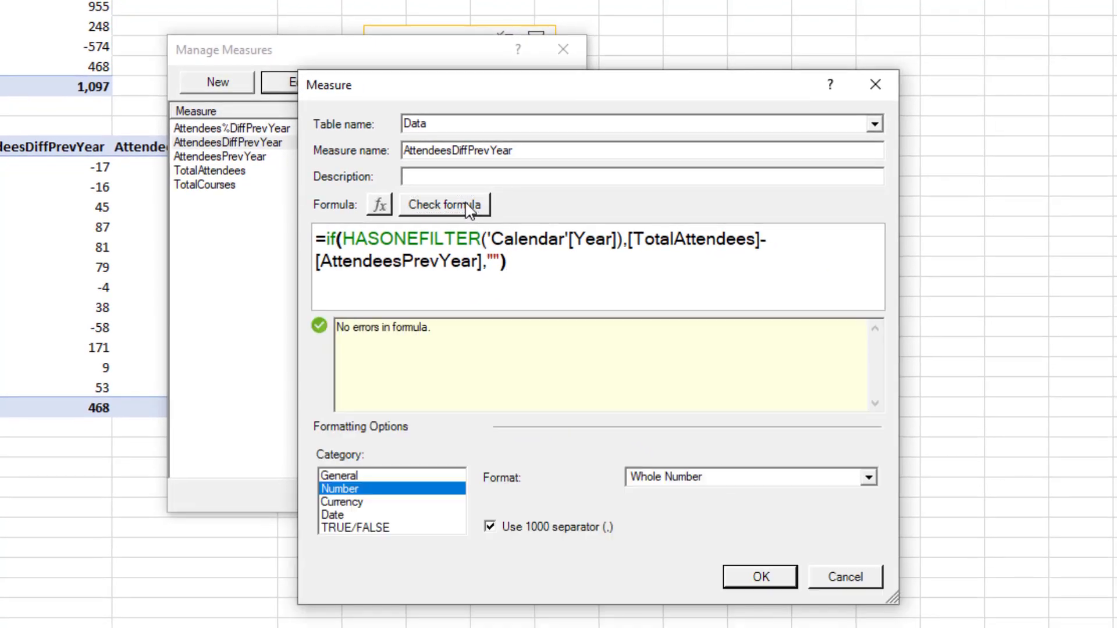
Step: Save the edited AttendeesDiffPrevYear measure and close Manage Measures
click(756, 577)
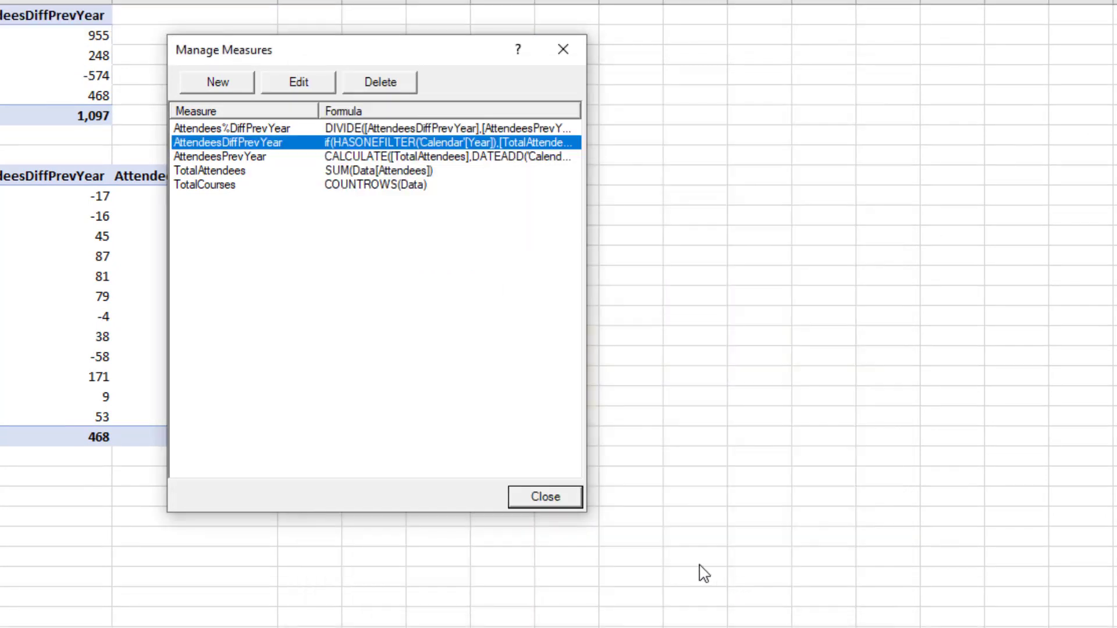
click(557, 506)
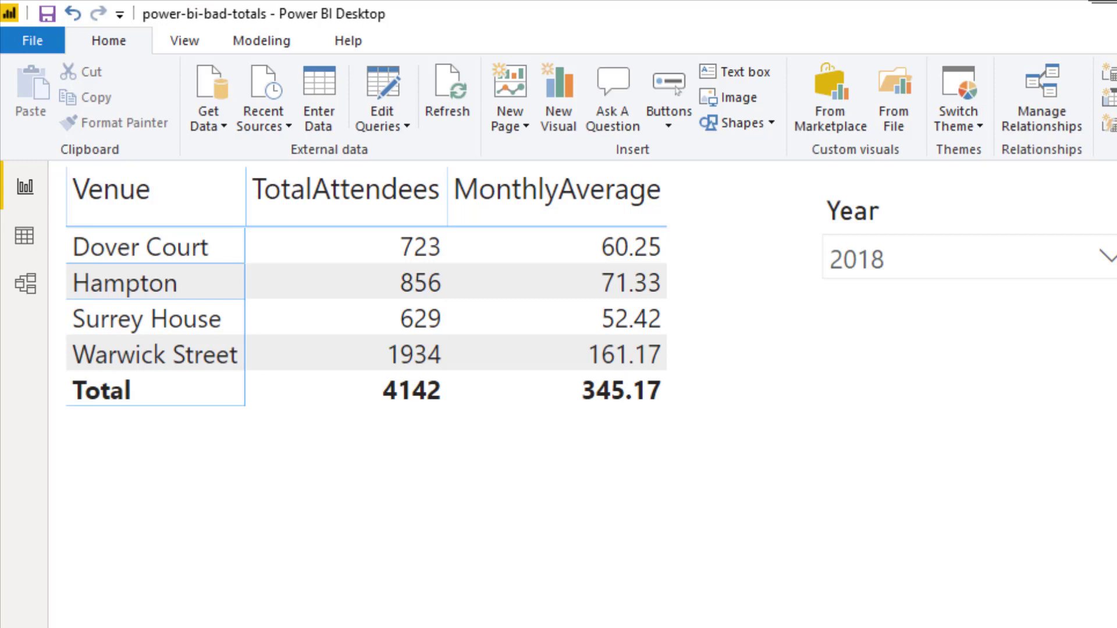
Step: In Data view, prefix the MonthlyAverage formula with if(HASONEFILTER( before [TotalAttendees]
click(26, 228)
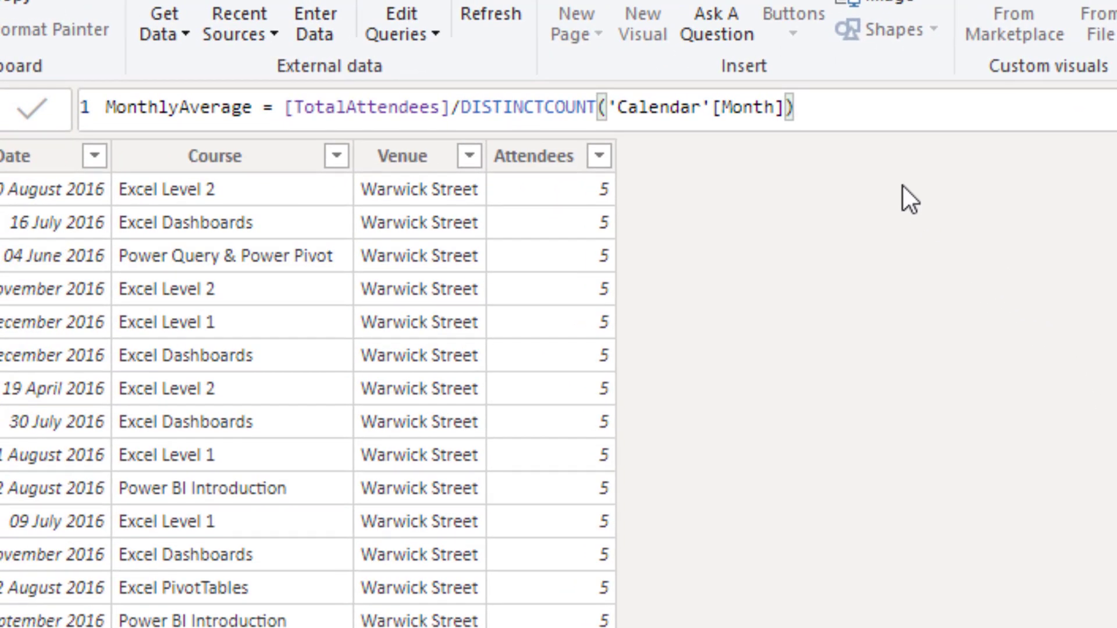
click(289, 108)
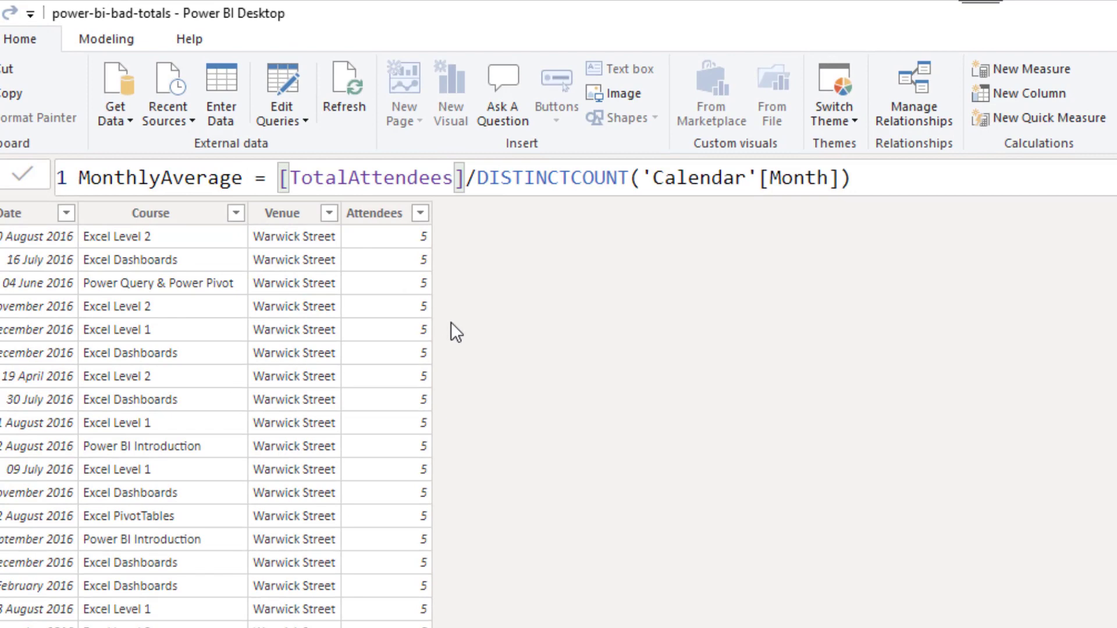
text(if()
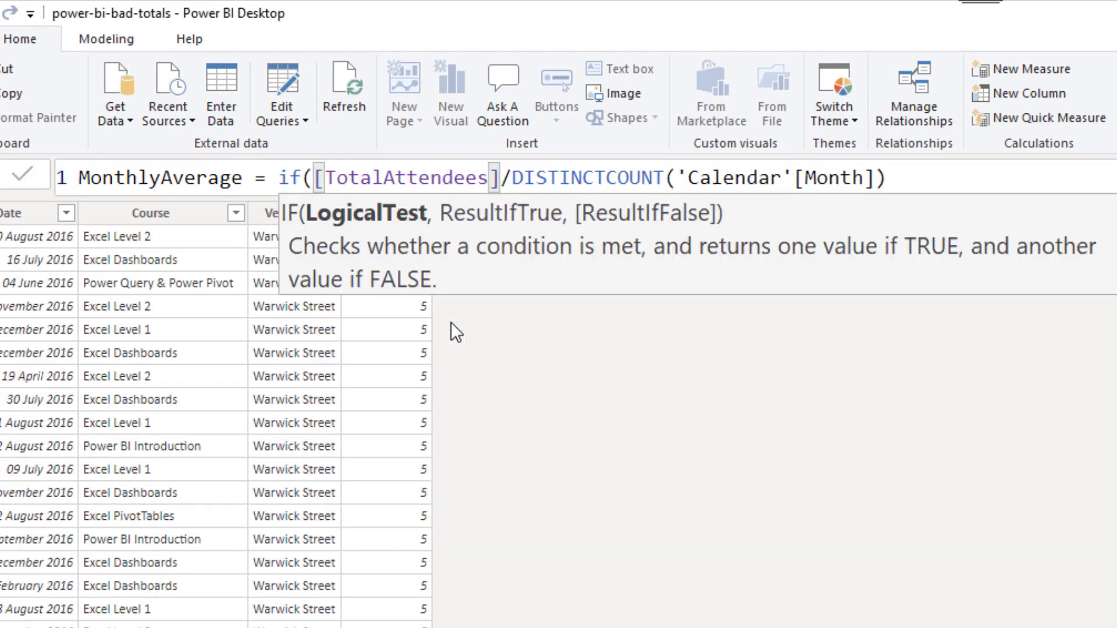
text(has)
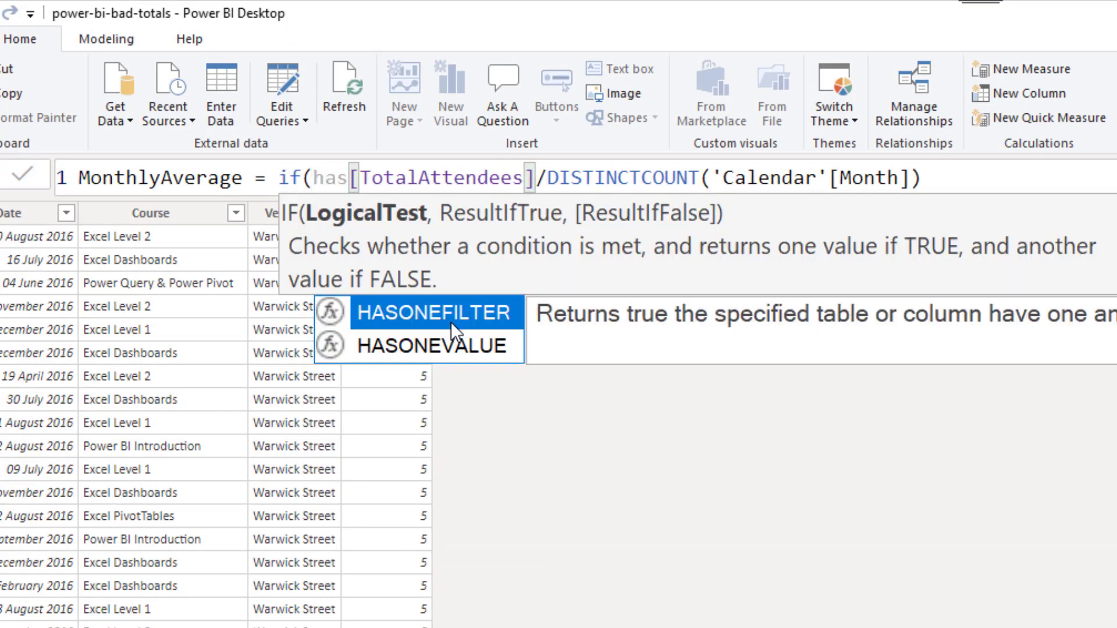
key(Tab)
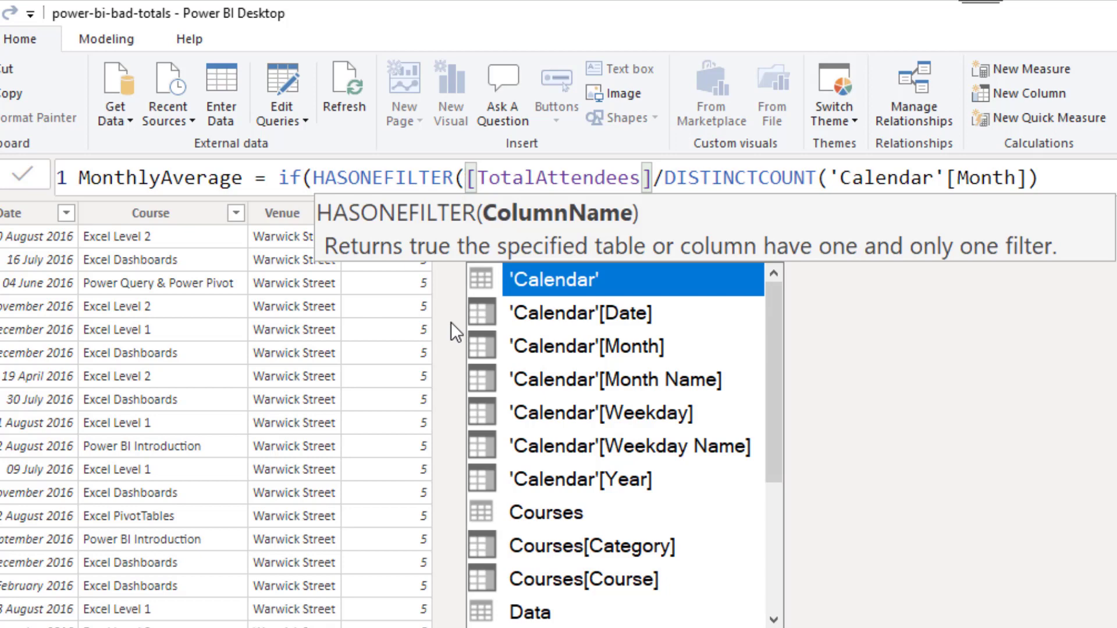
Step: Use Venues[Venue] as the HASONEFILTER column and end the formula with a blank "" result
text(ve)
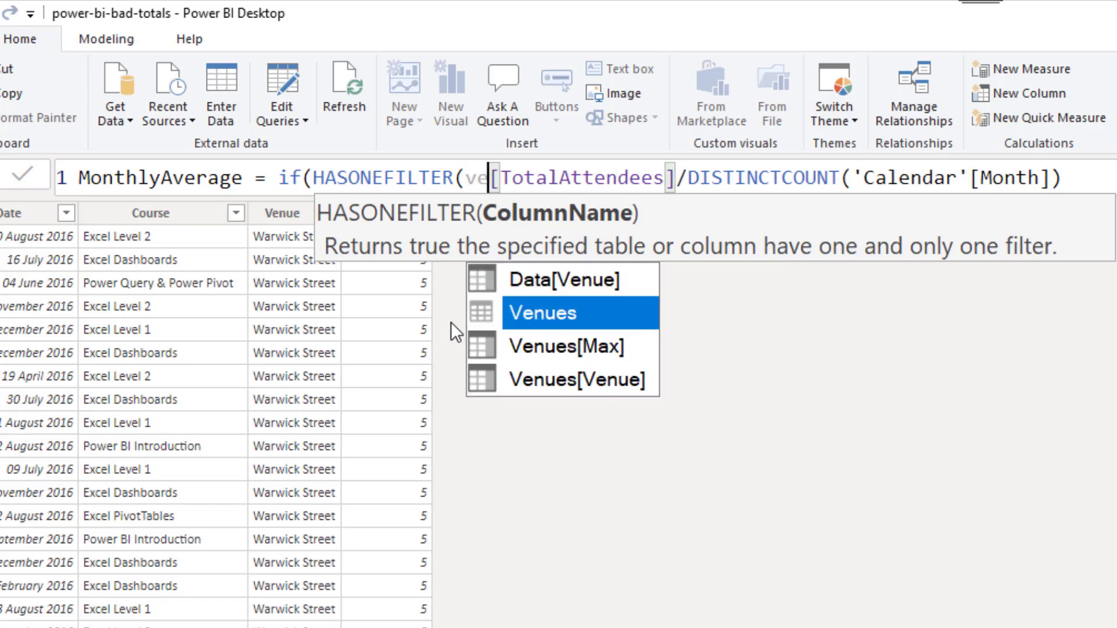
key(Down)
key(Down)
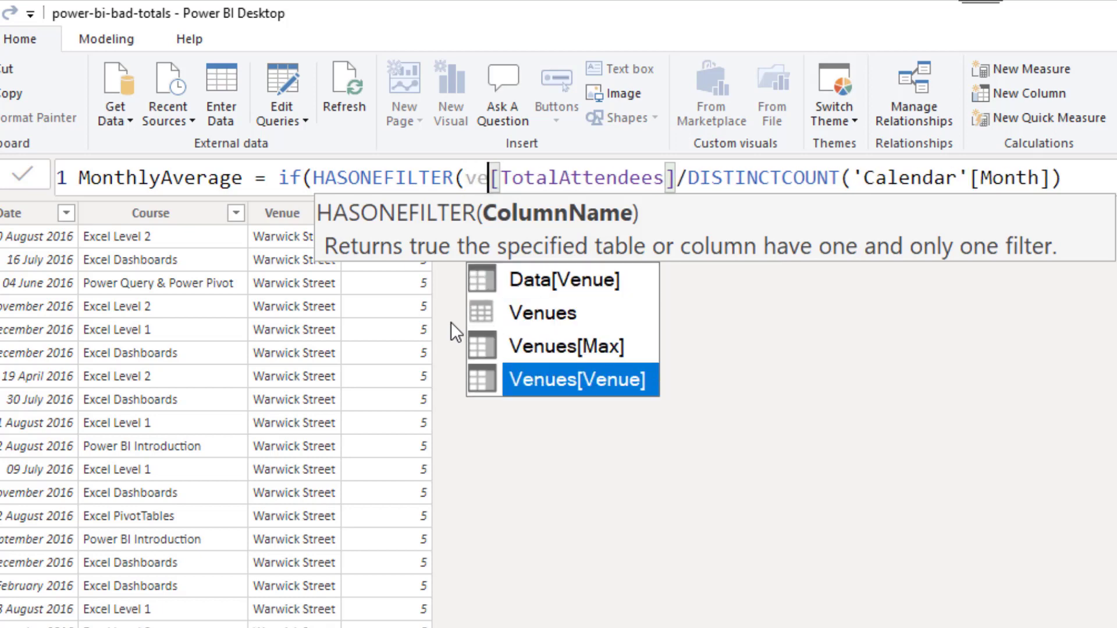
key(Tab)
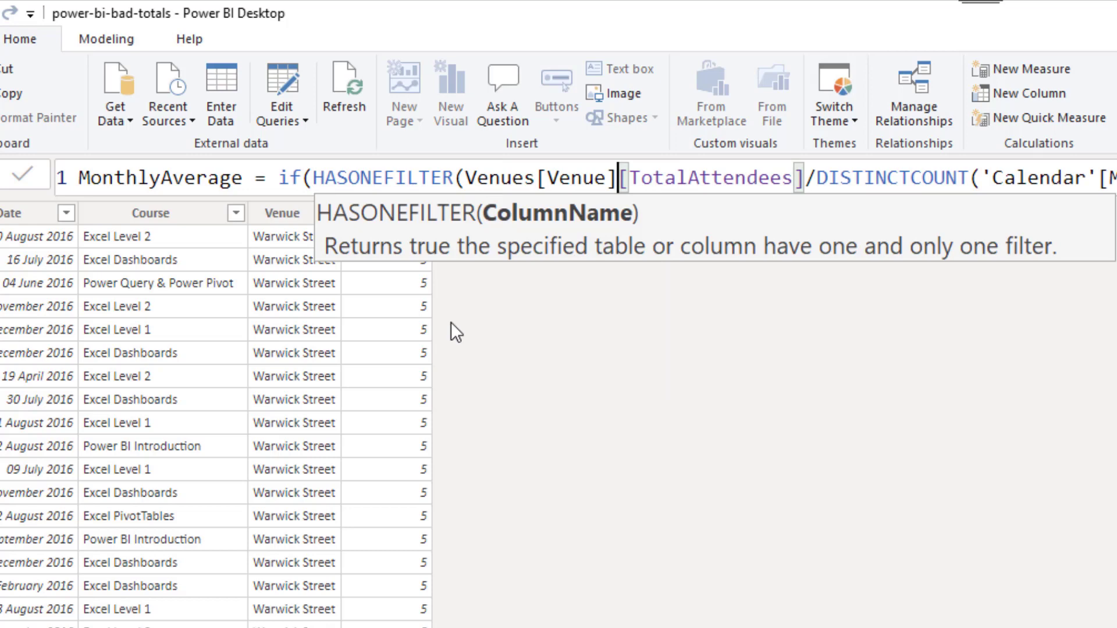
text())
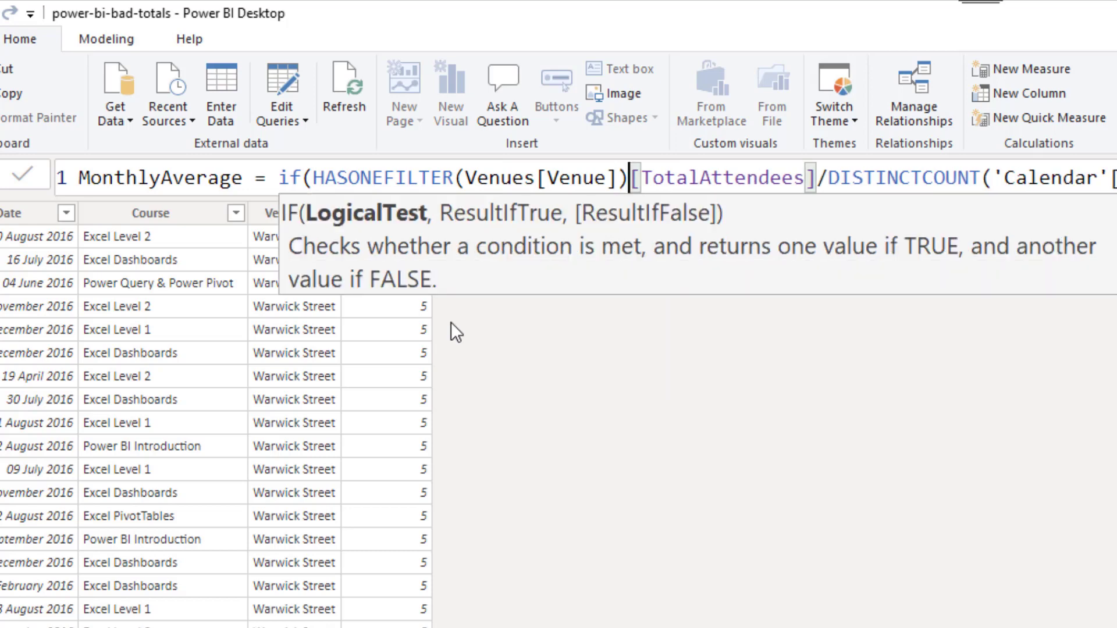
text(,)
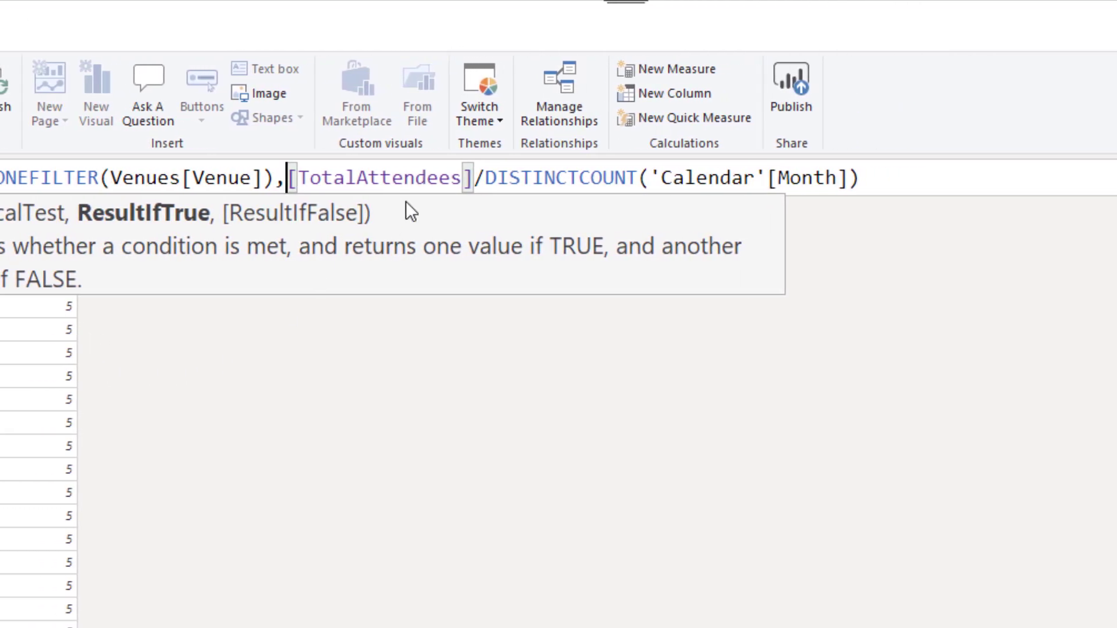
click(875, 174)
text(,"")
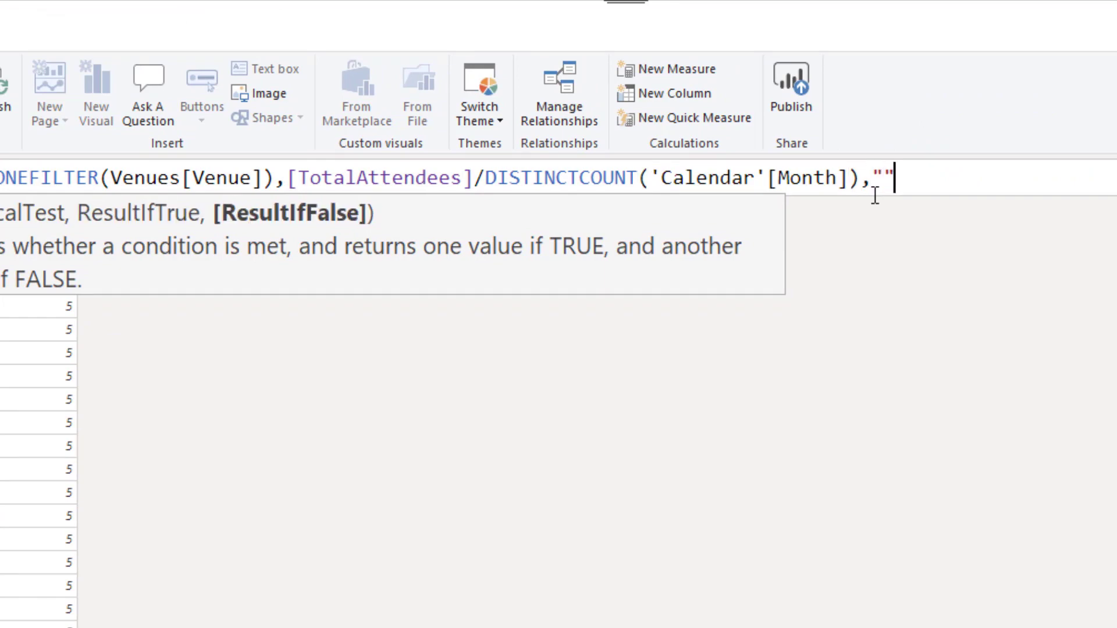
text())
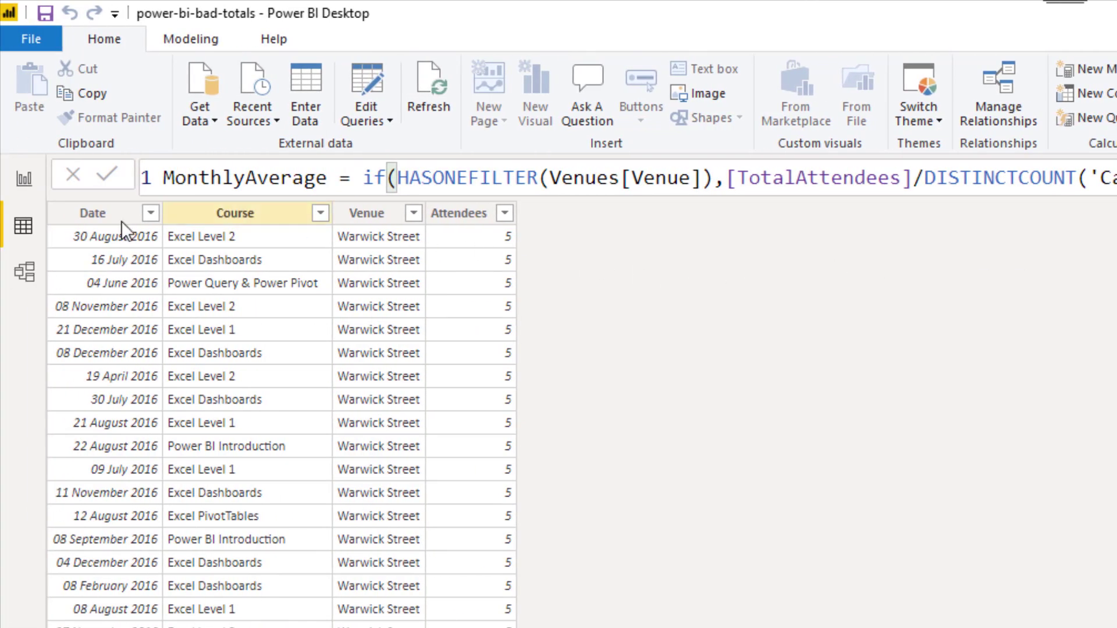
Step: Return to the report page to see the MonthlyAverage total now blank
click(23, 179)
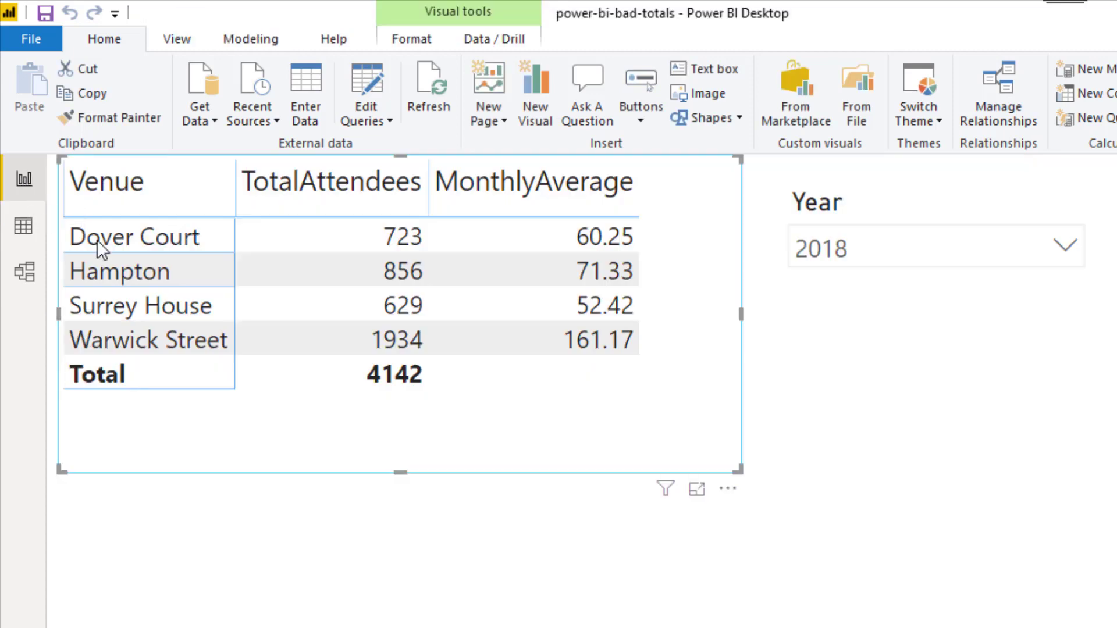